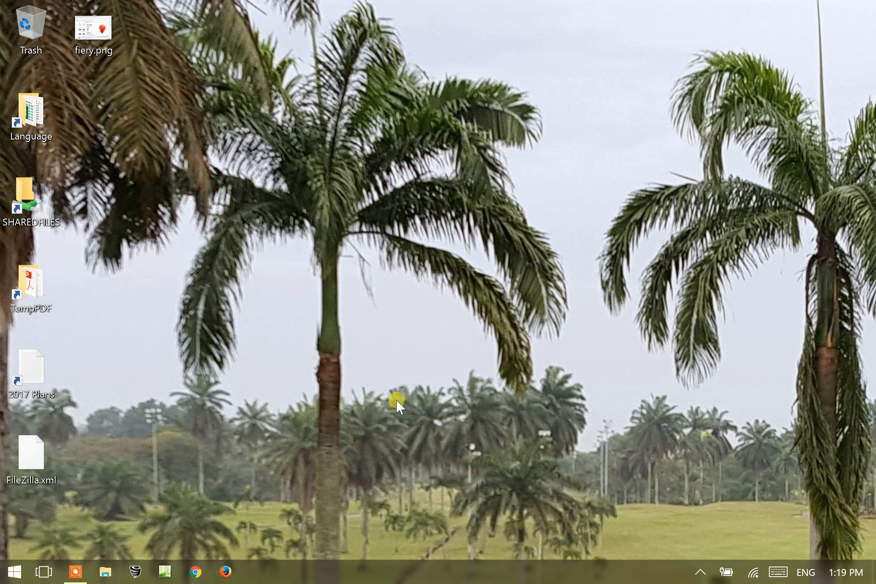
# Open the printers and scanners page in Windows Settings and start adding a printer that isn't listed
pyautogui.click(15, 573)
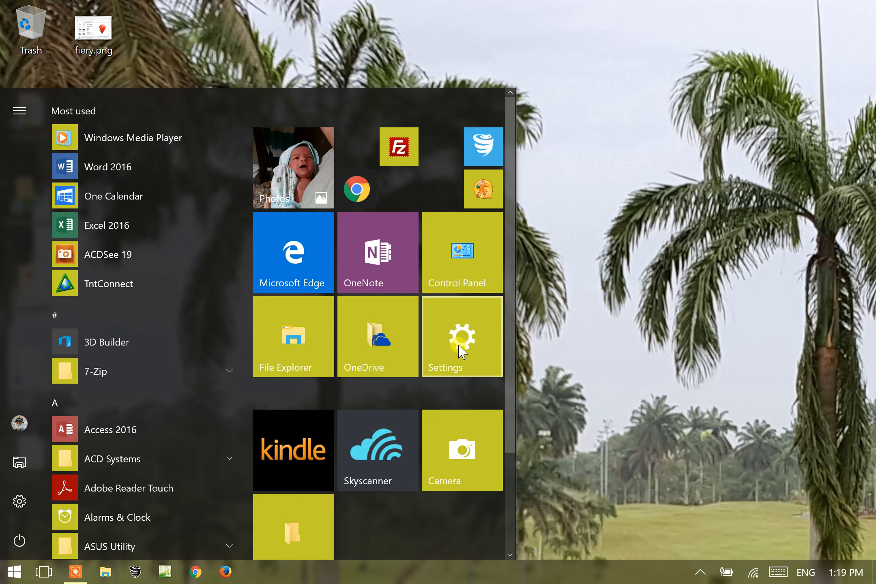
pyautogui.click(18, 502)
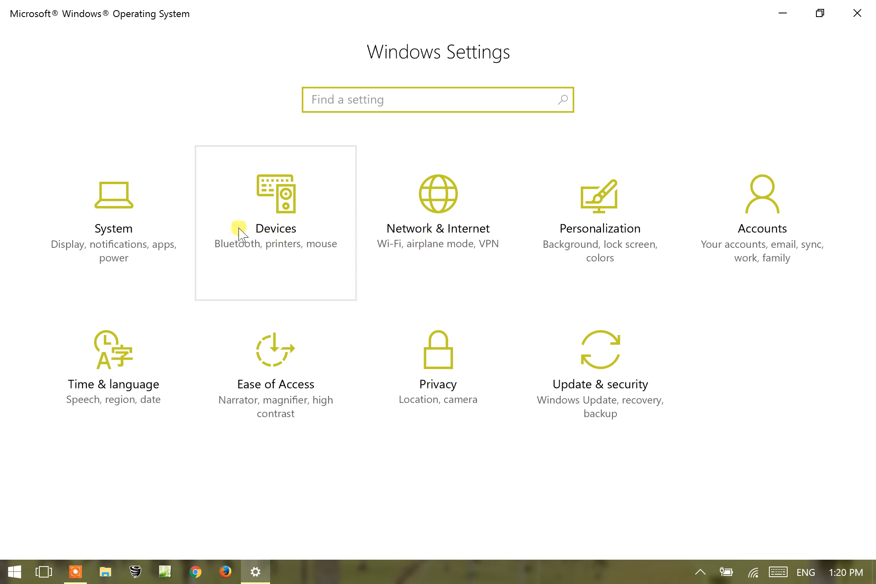
pyautogui.click(284, 199)
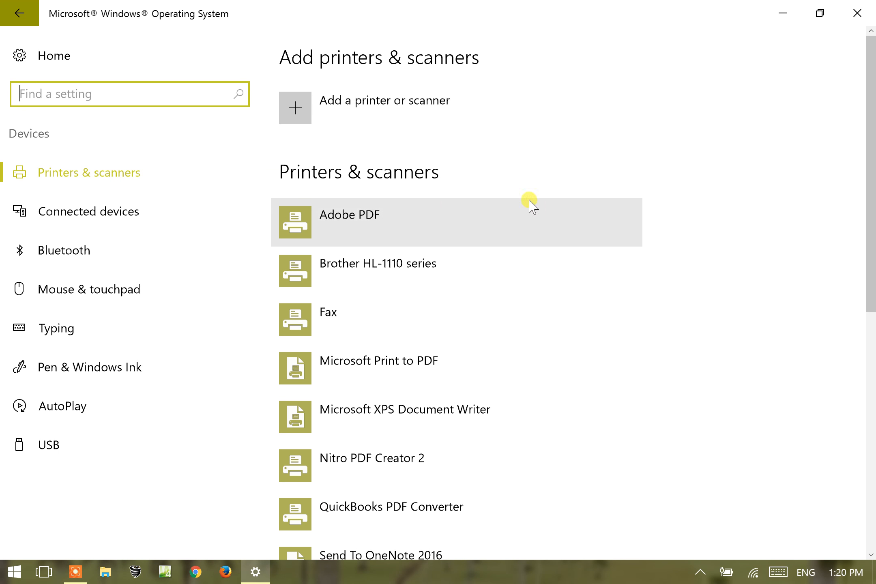
pyautogui.click(367, 108)
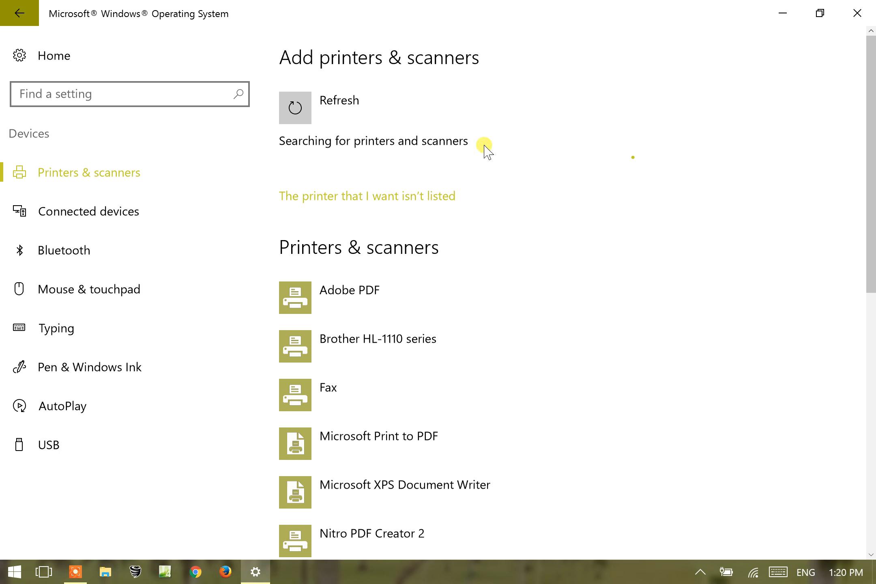
pyautogui.click(371, 196)
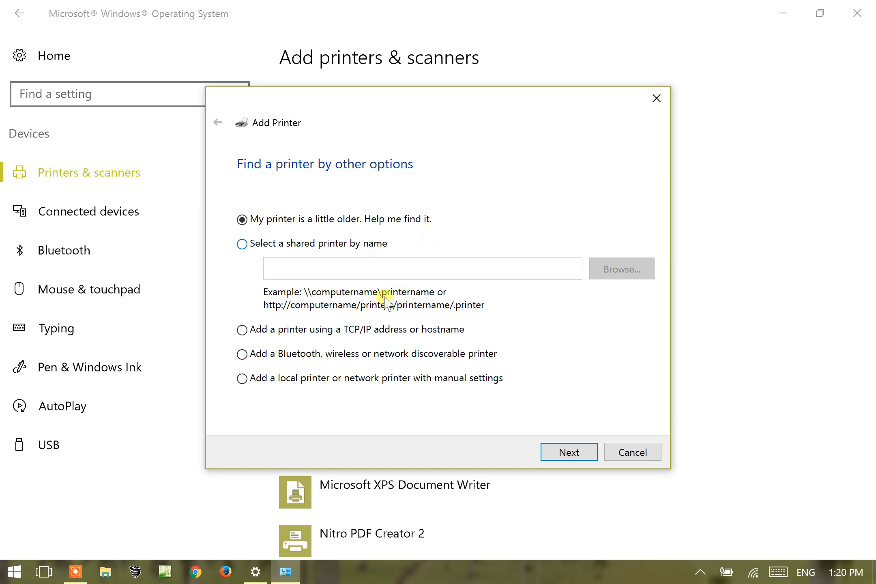
# Choose to add a local printer with manual settings, using the existing port FILE: (Print to File)
pyautogui.click(241, 378)
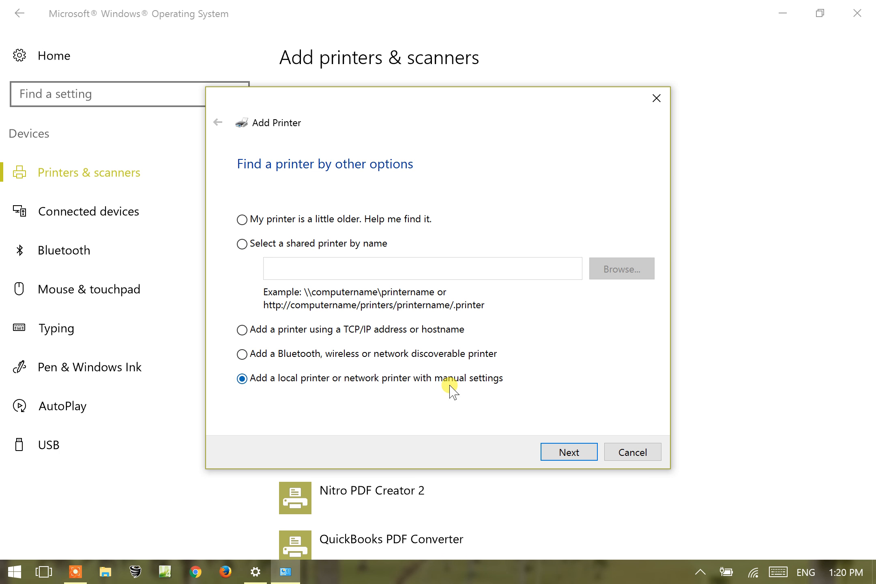
pyautogui.click(568, 453)
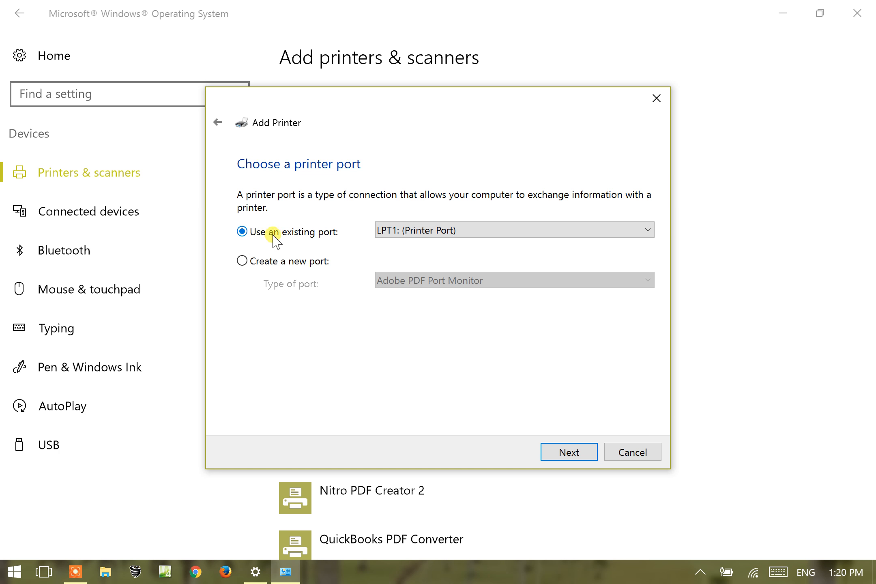
pyautogui.click(430, 234)
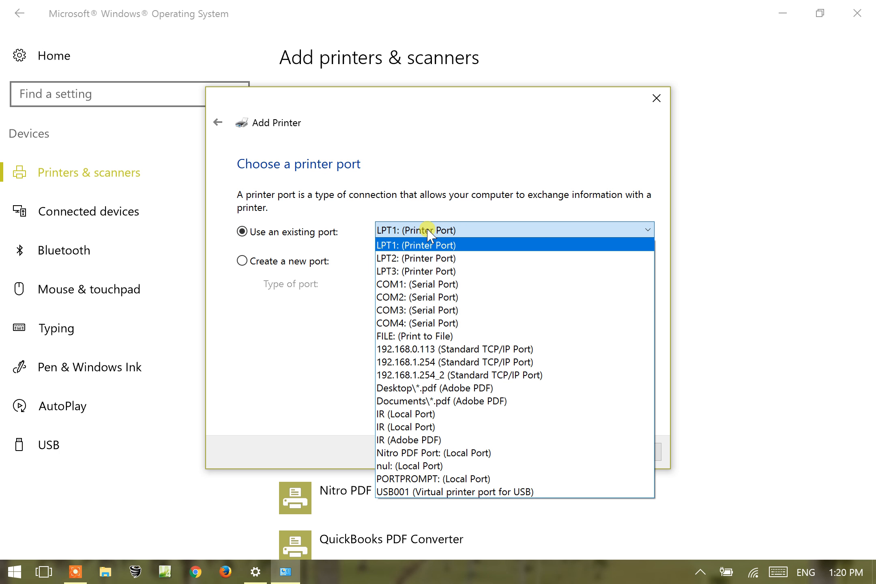
pyautogui.click(415, 338)
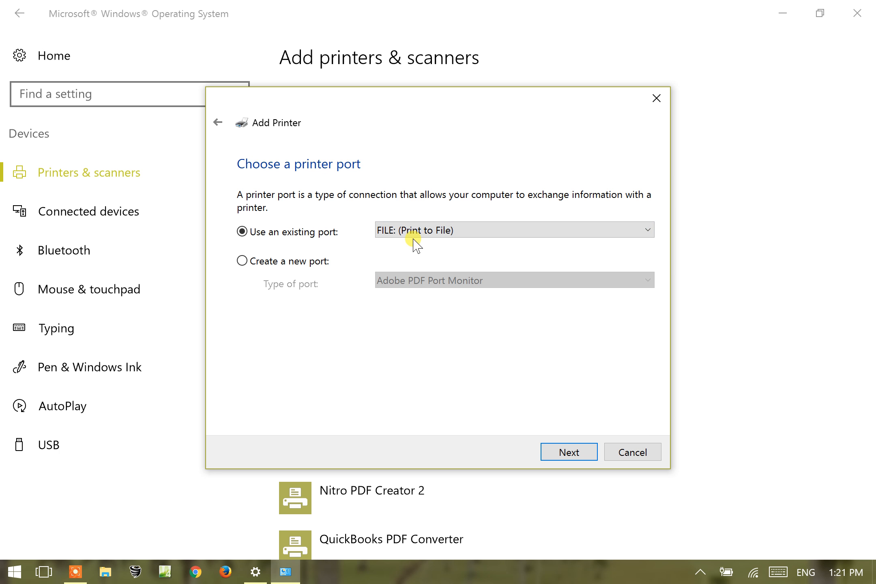
pyautogui.click(567, 453)
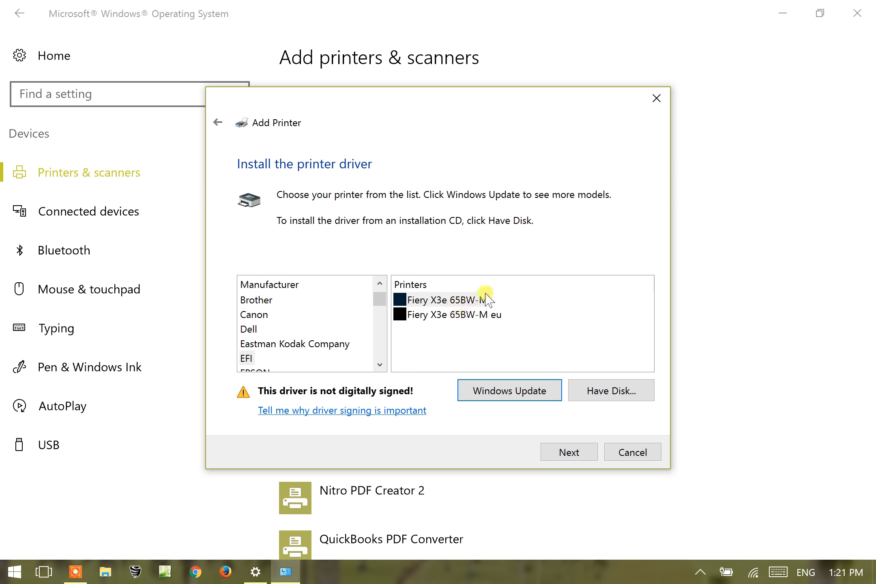
# Start installing the driver from disk and browse to the (One Drive) folder on the SDXC (E:) drive
pyautogui.click(605, 392)
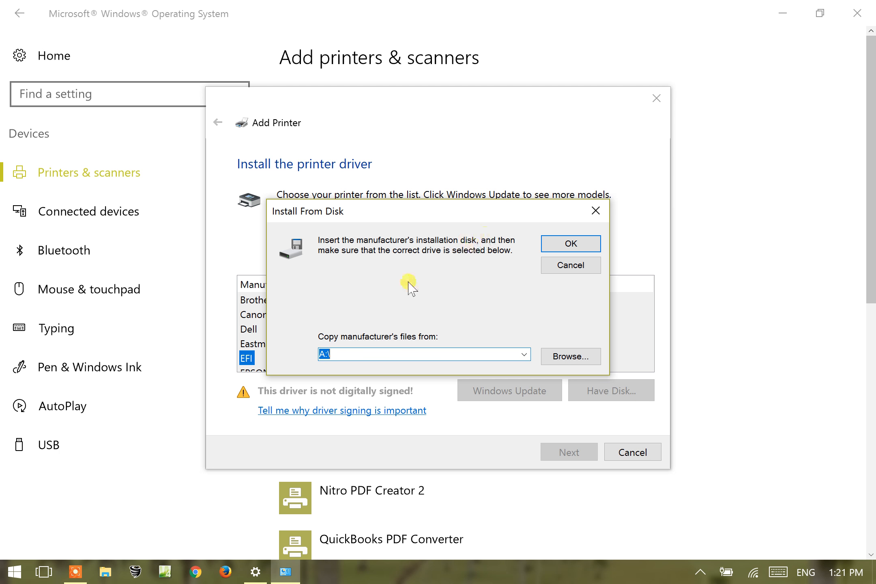
pyautogui.click(568, 357)
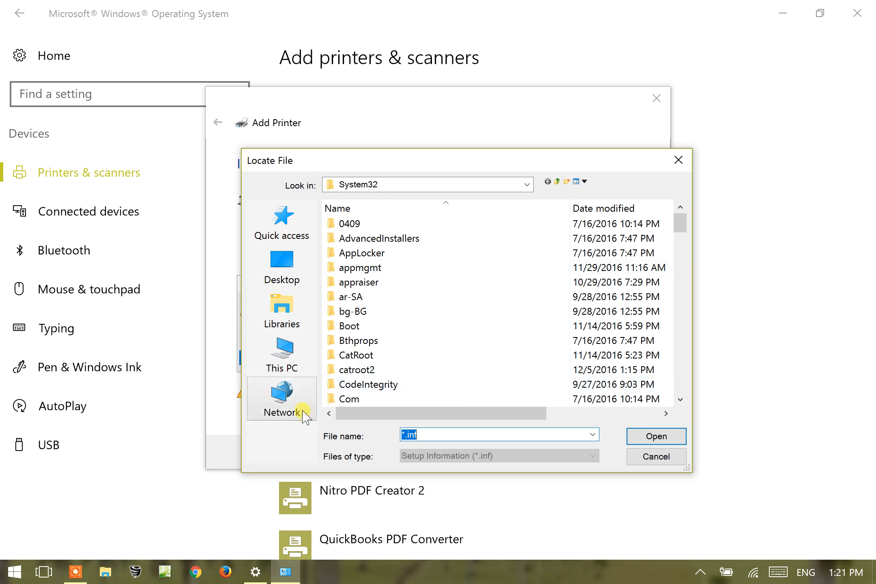
pyautogui.click(295, 362)
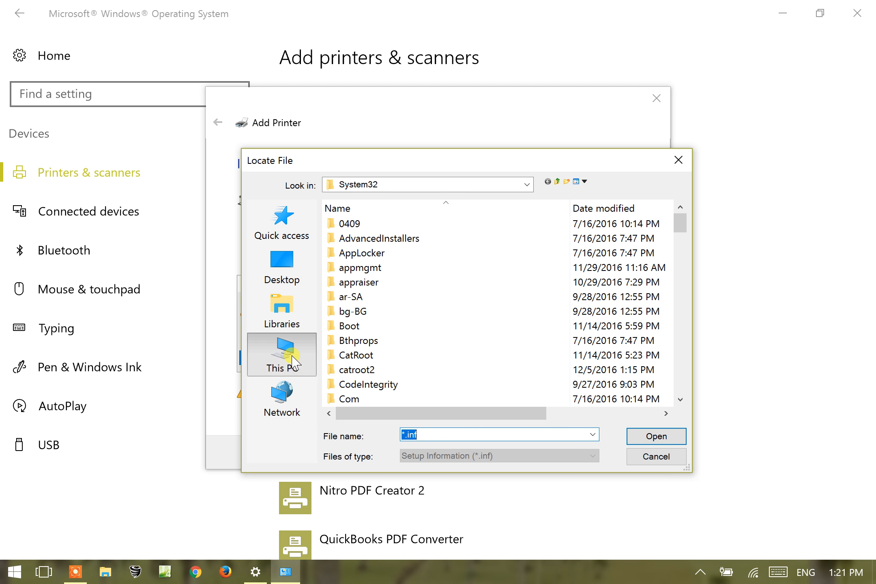
pyautogui.click(406, 397)
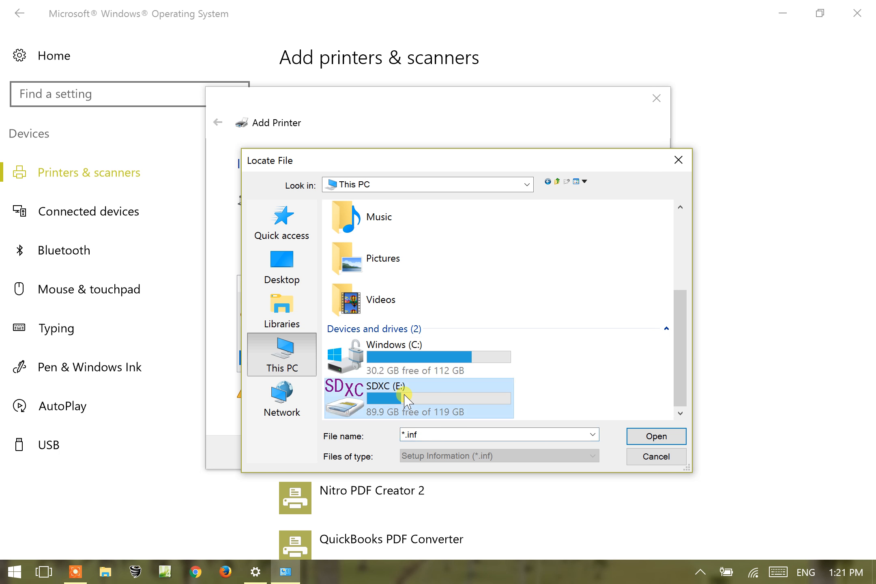
pyautogui.doubleClick(405, 396)
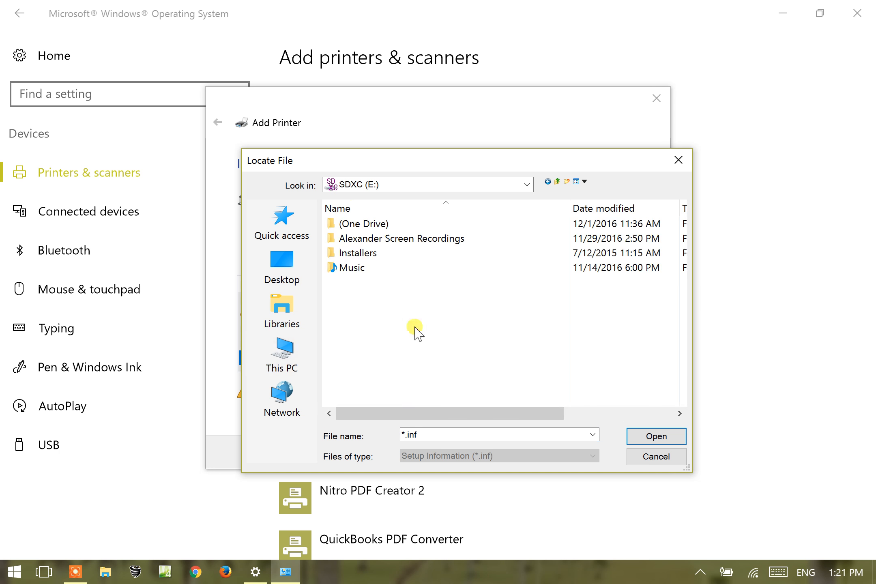
pyautogui.doubleClick(377, 224)
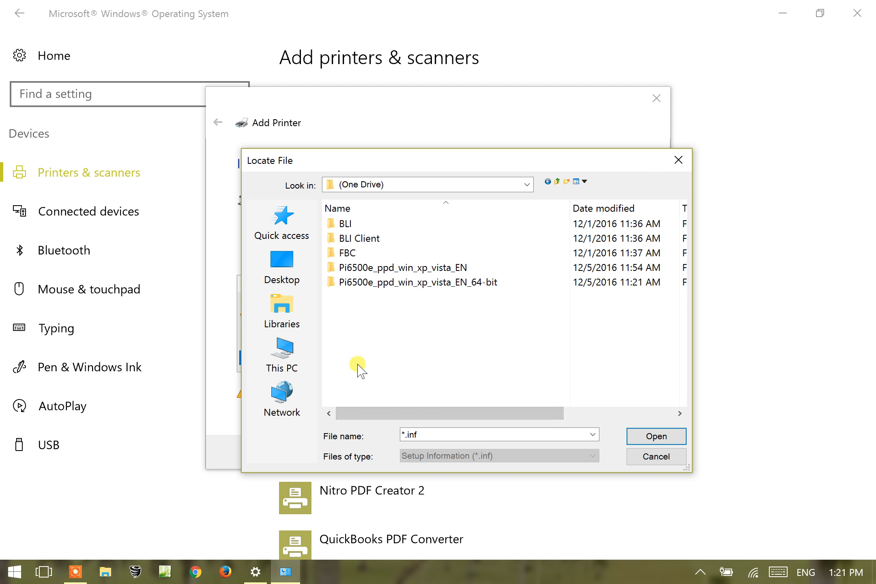
# Load the driver file oemsetup.inf from the Win_2K_XP_VISTA folder within Pi6500e_ppd_win_xp_vista_EN_64-bit and confirm the disk source
pyautogui.moveTo(497, 160); pyautogui.dragTo(500, 159)
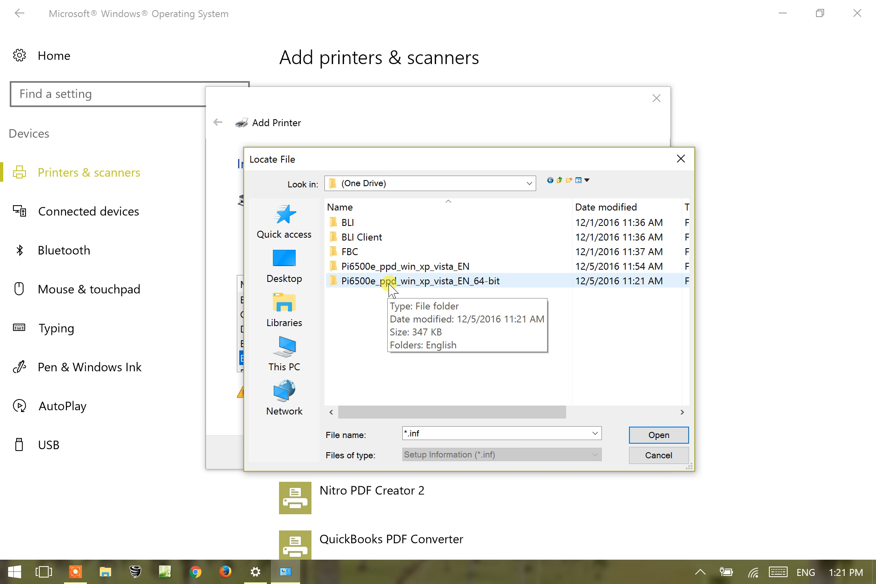
pyautogui.click(349, 286)
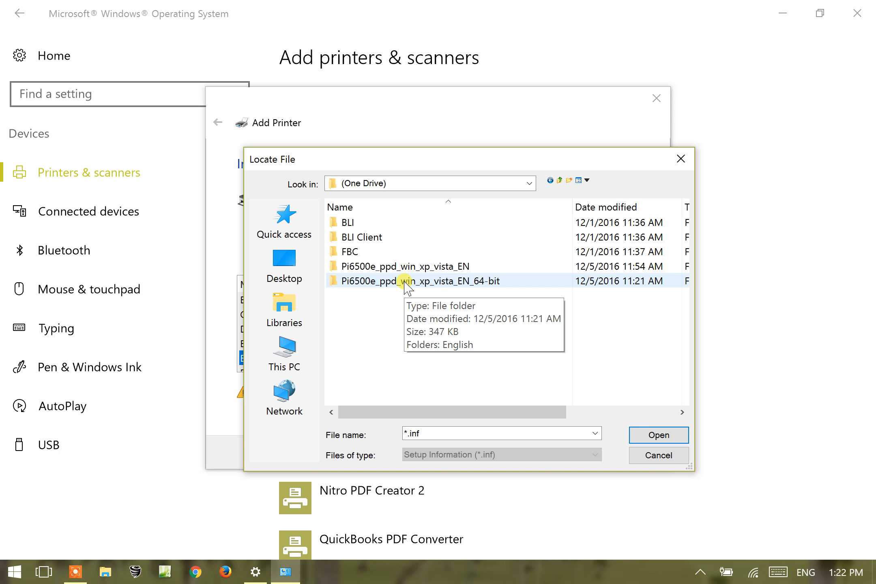
pyautogui.doubleClick(405, 281)
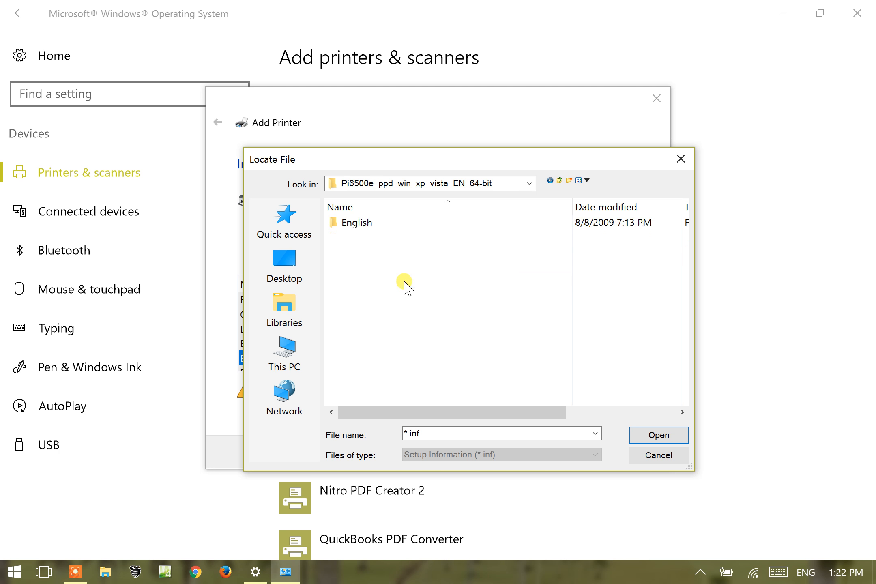
pyautogui.doubleClick(368, 224)
pyautogui.doubleClick(368, 224)
pyautogui.doubleClick(367, 224)
pyautogui.doubleClick(367, 224)
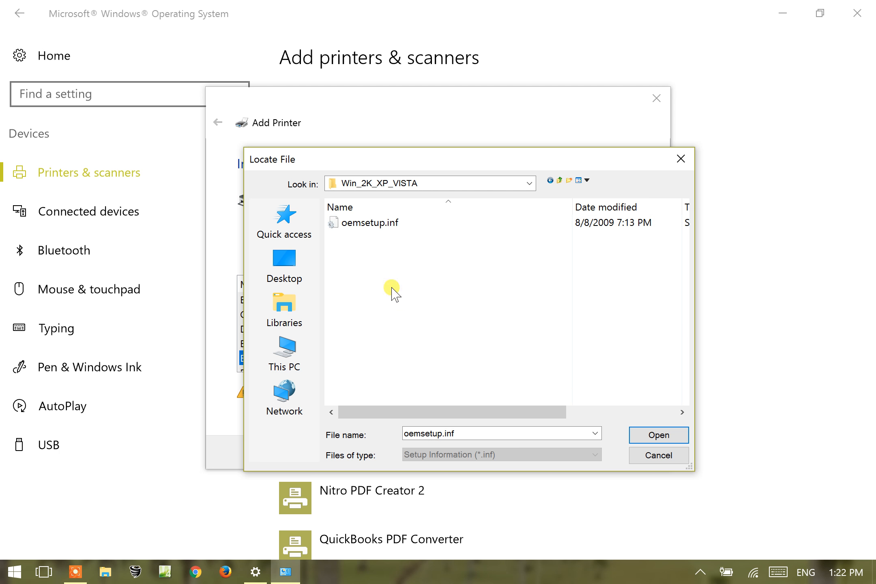
pyautogui.doubleClick(367, 223)
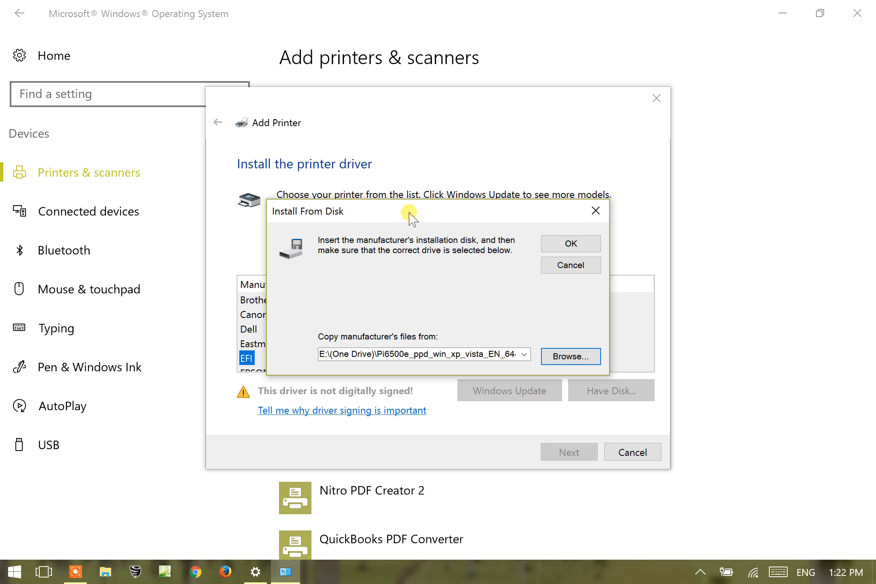
pyautogui.moveTo(408, 212); pyautogui.dragTo(408, 203)
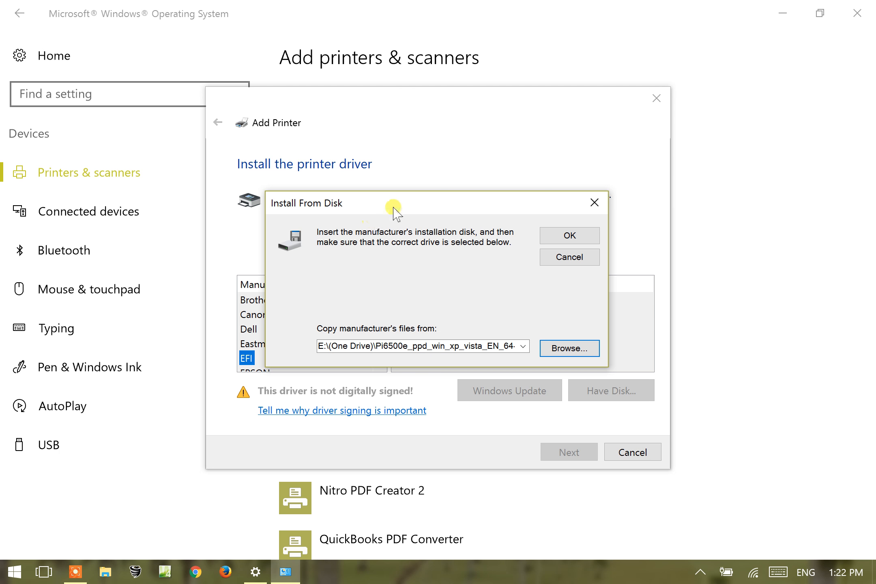
pyautogui.moveTo(406, 206); pyautogui.dragTo(409, 212)
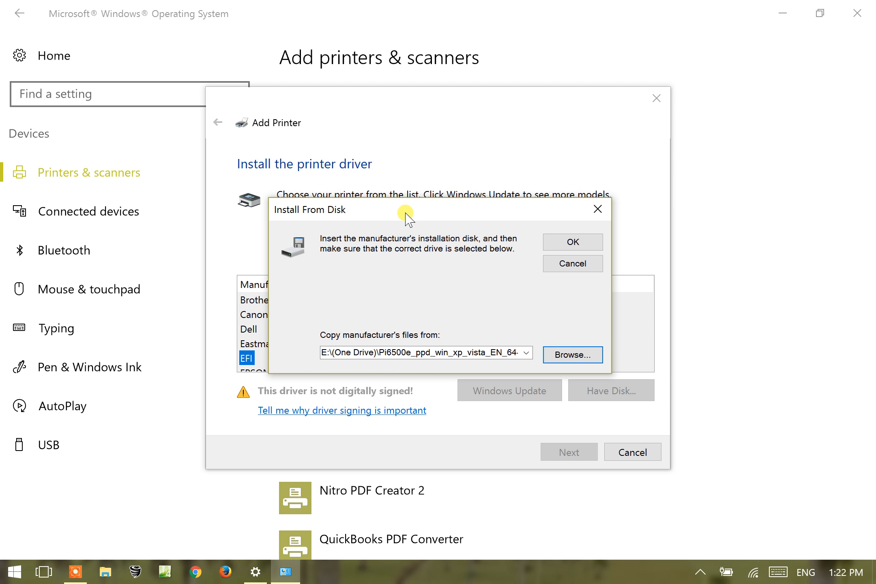
pyautogui.click(562, 243)
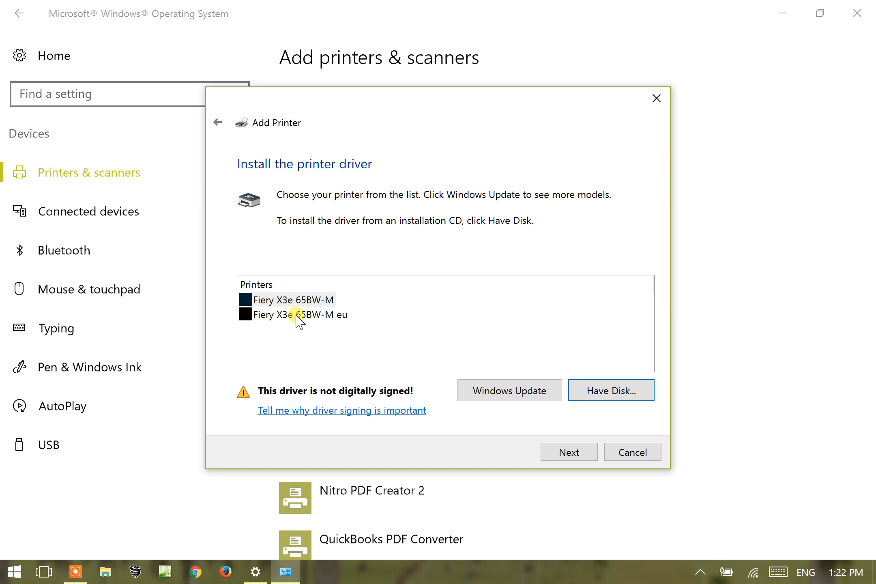
# Select Fiery X3e 65BW-M as the printer driver to install
pyautogui.click(288, 301)
pyautogui.click(282, 316)
pyautogui.click(284, 301)
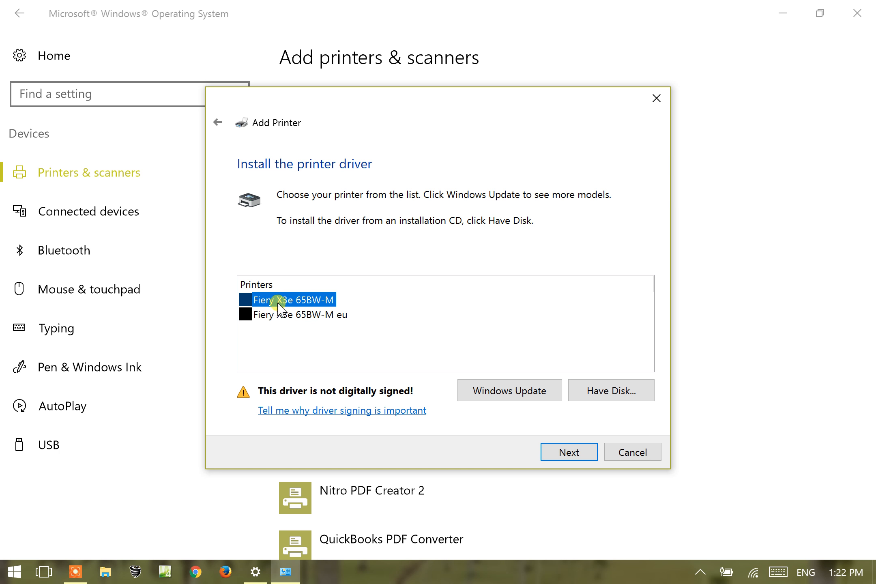